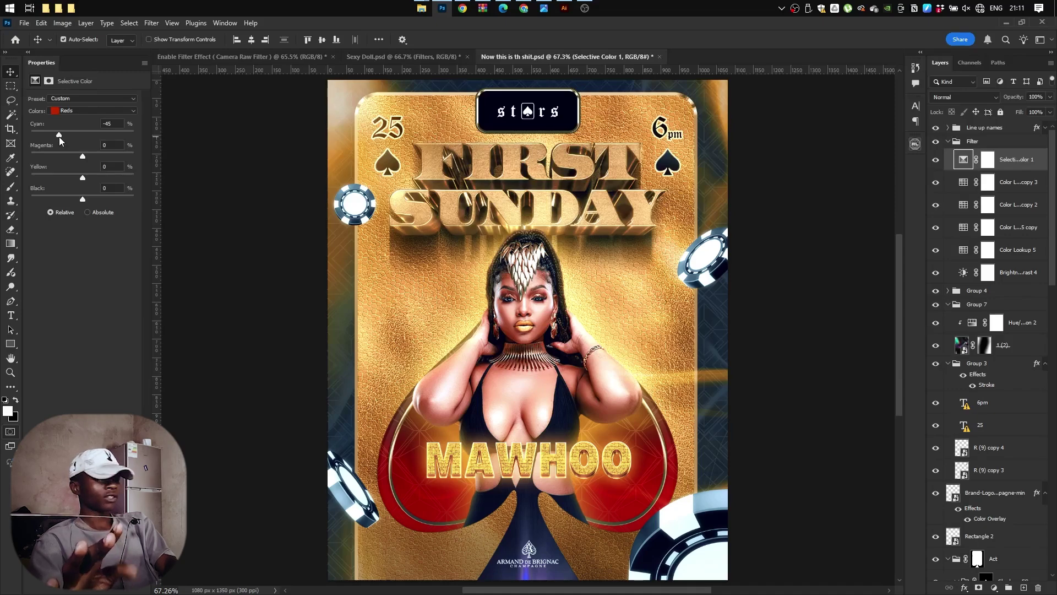
Set the cyan amount of the Reds to -45% in the Selective Color adjustment.
{"action": "left_click", "coordinate": [933, 164]}
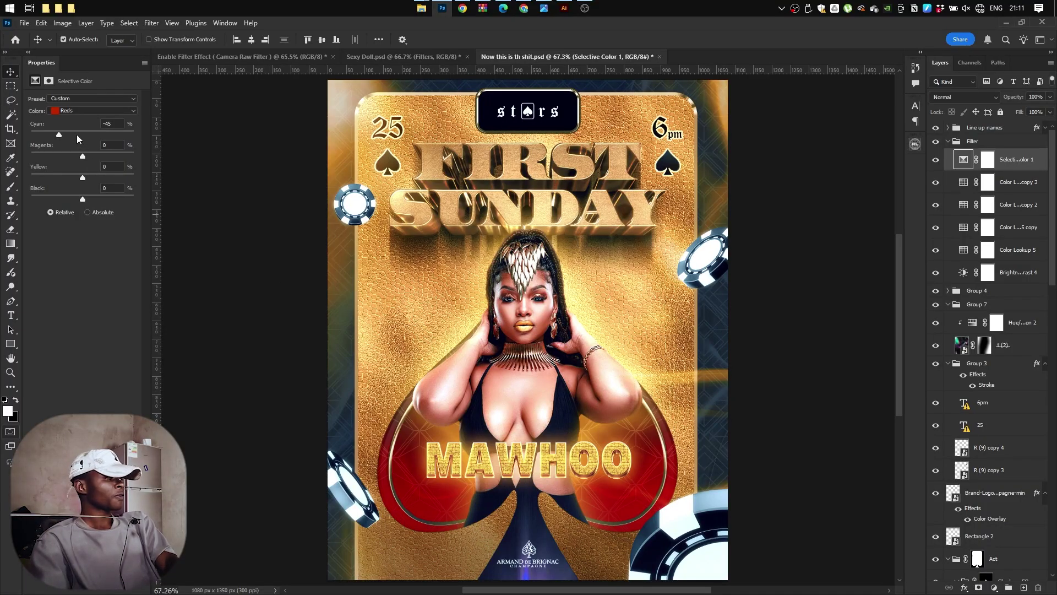
{"action": "mouse_move", "coordinate": [77, 134]}
{"action": "left_mouse_down"}
{"action": "mouse_move", "coordinate": [117, 134]}
{"action": "mouse_move", "coordinate": [74, 149]}
{"action": "left_mouse_up"}
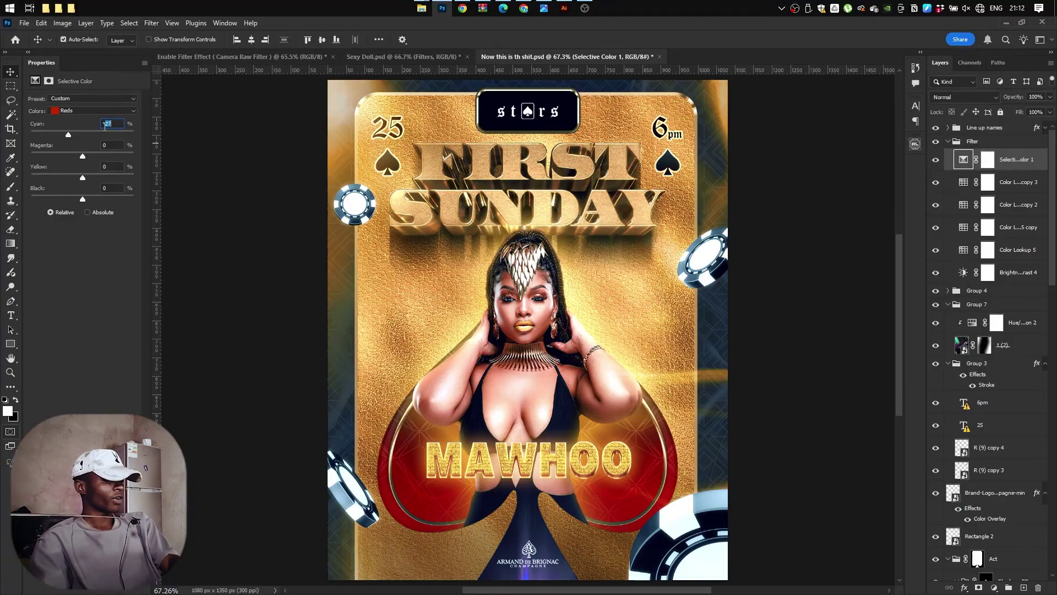
{"action": "mouse_move", "coordinate": [69, 134]}
{"action": "left_mouse_down"}
{"action": "mouse_move", "coordinate": [14, 137]}
{"action": "mouse_move", "coordinate": [64, 135]}
{"action": "left_mouse_up"}
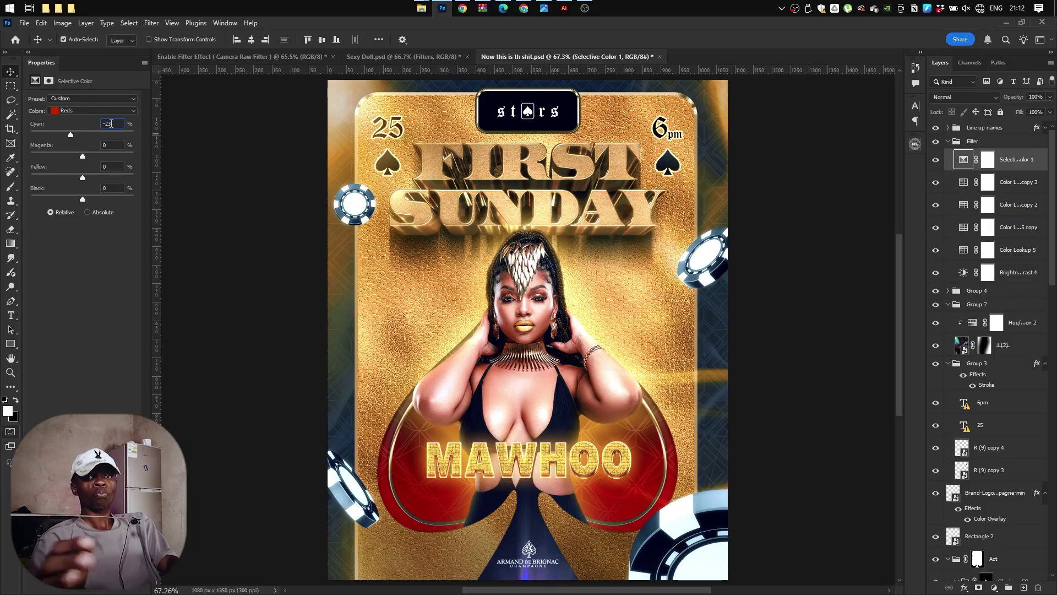
{"action": "key", "text": "BackSpace"}
{"action": "key", "text": "BackSpace"}
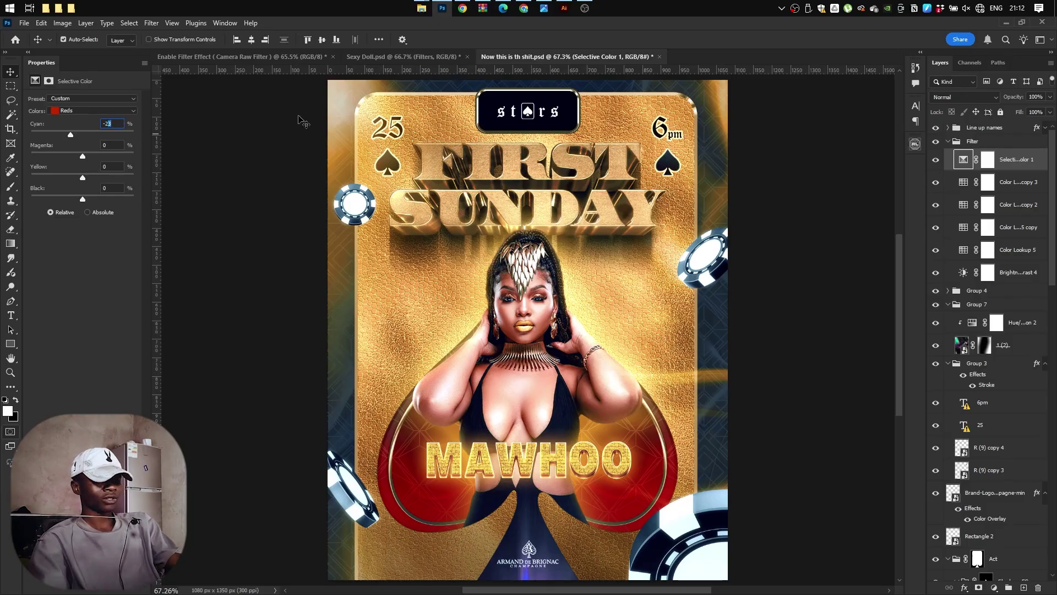
{"action": "type", "text": "45"}
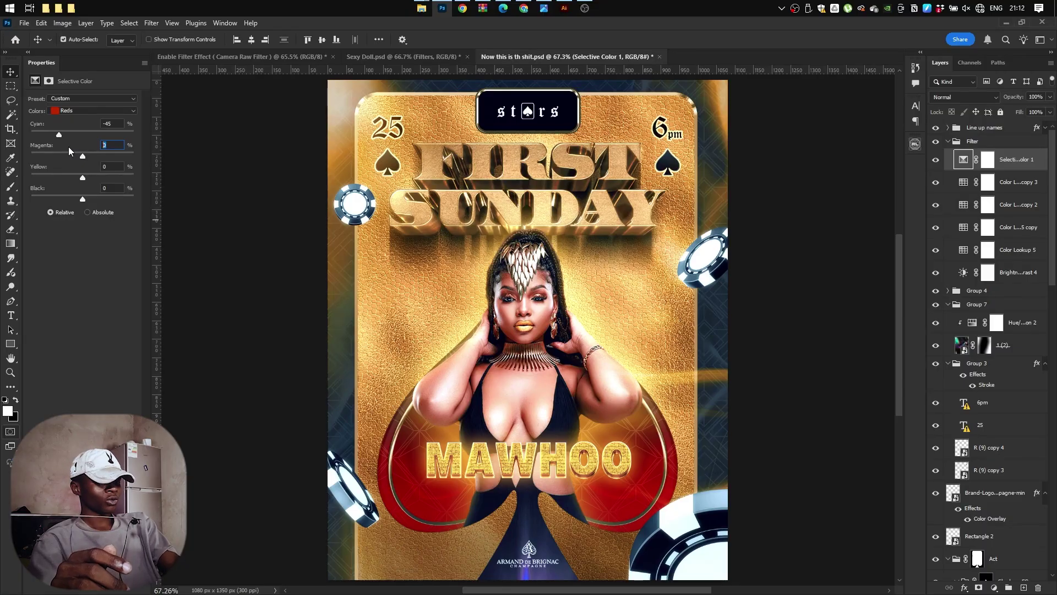
Set the Reds' magenta to -37% and yellow to +3% in the Selective Color adjustment.
{"action": "type", "text": "40"}
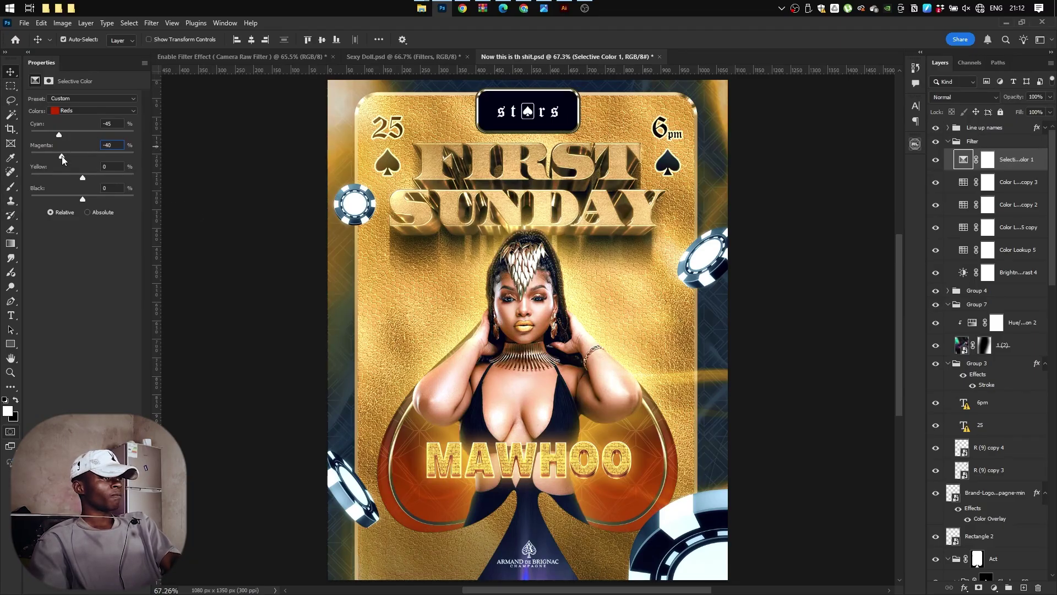
{"action": "key", "text": "Up"}
{"action": "key", "text": "Up"}
{"action": "key", "text": "Up"}
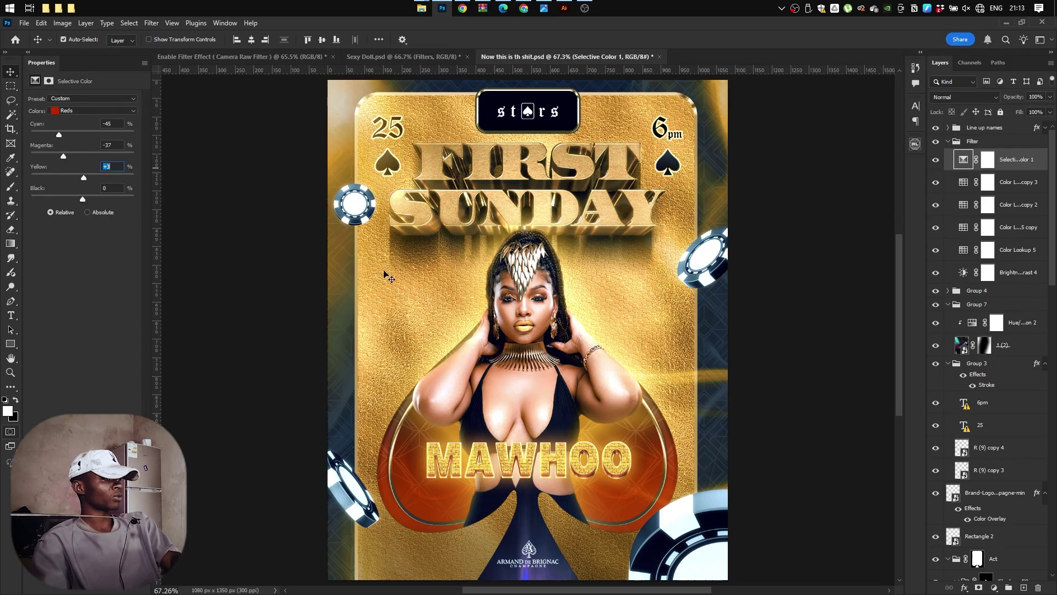
Switch the Selective Color adjustment to the Yellows and set their cyan to -90%.
{"action": "left_click", "coordinate": [72, 110]}
{"action": "left_click", "coordinate": [77, 121]}
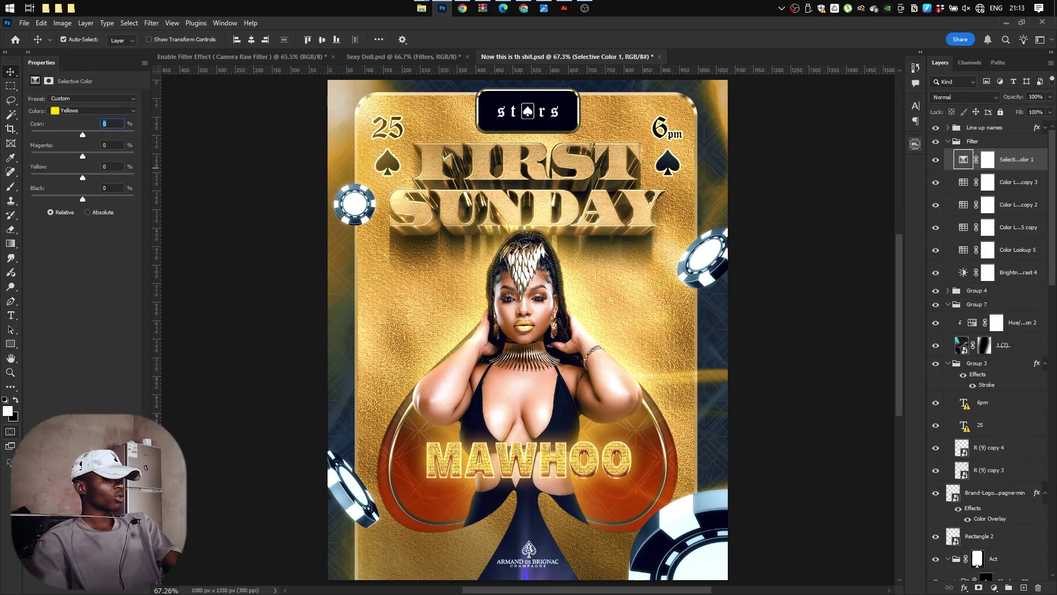
{"action": "type", "text": "5"}
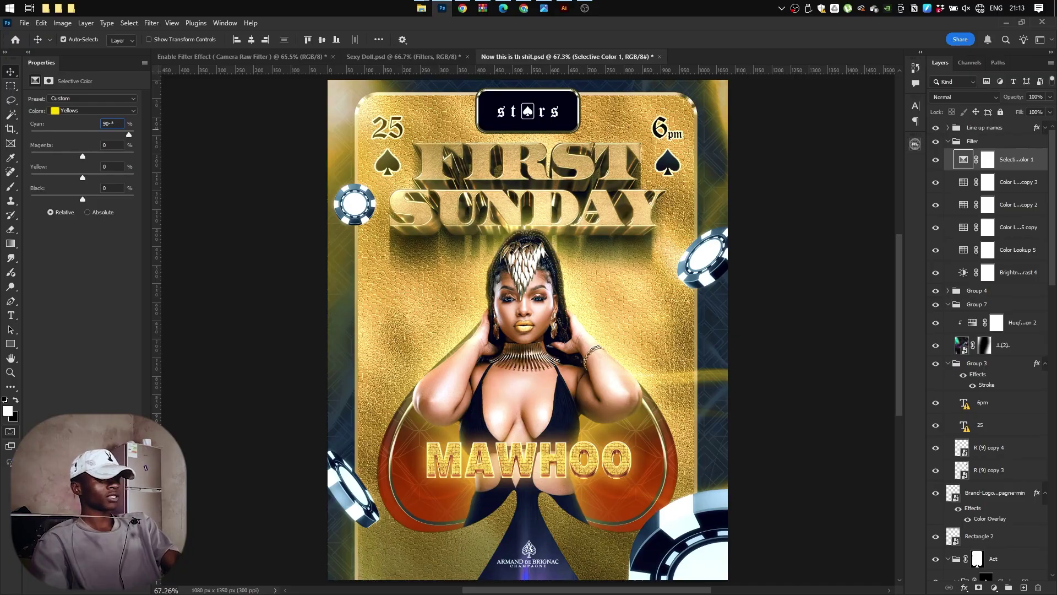
{"action": "key", "text": "BackSpace"}
{"action": "key", "text": "BackSpace"}
{"action": "key", "text": "BackSpace"}
{"action": "key", "text": "BackSpace"}
{"action": "type", "text": "-"}
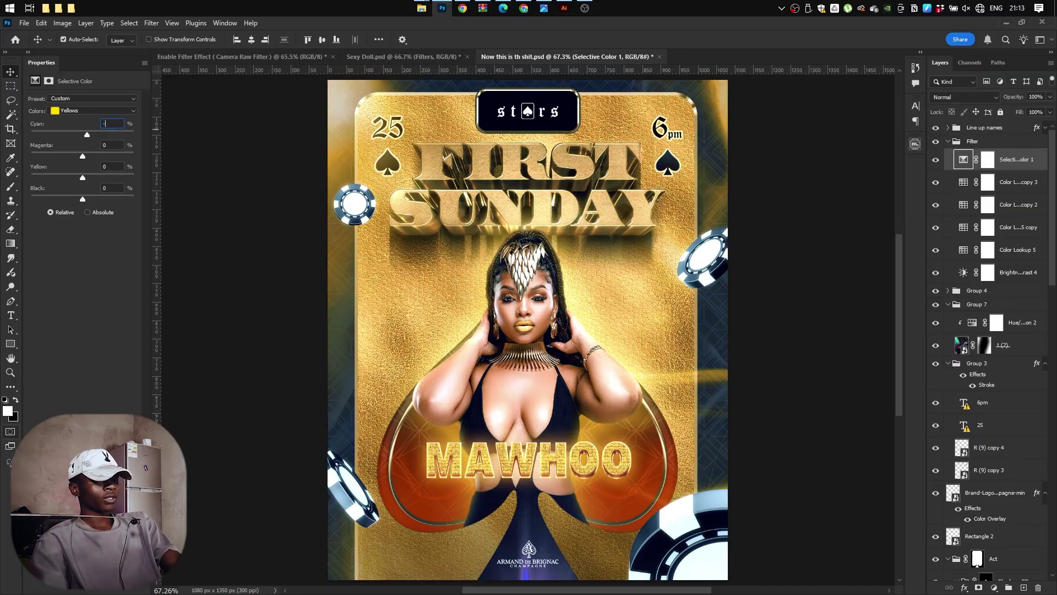
{"action": "type", "text": "5"}
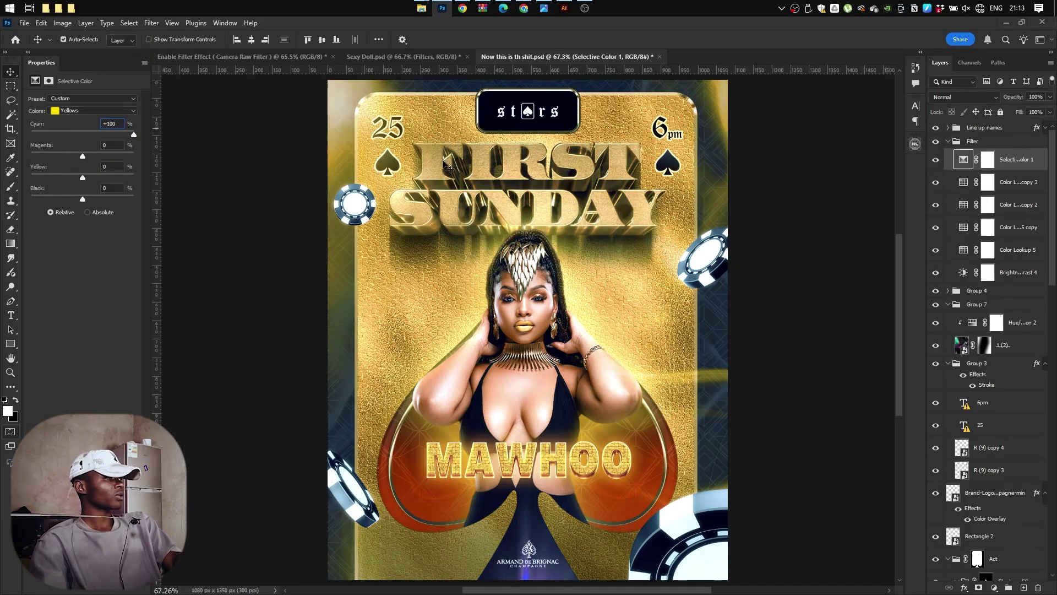
{"action": "left_click", "coordinate": [69, 133]}
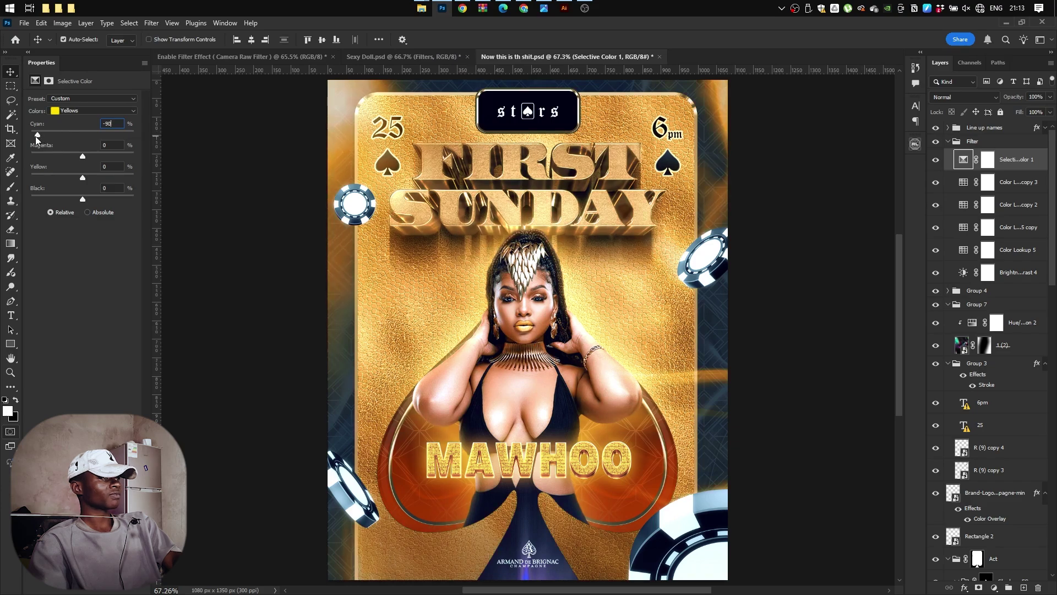
{"action": "key", "text": "BackSpace"}
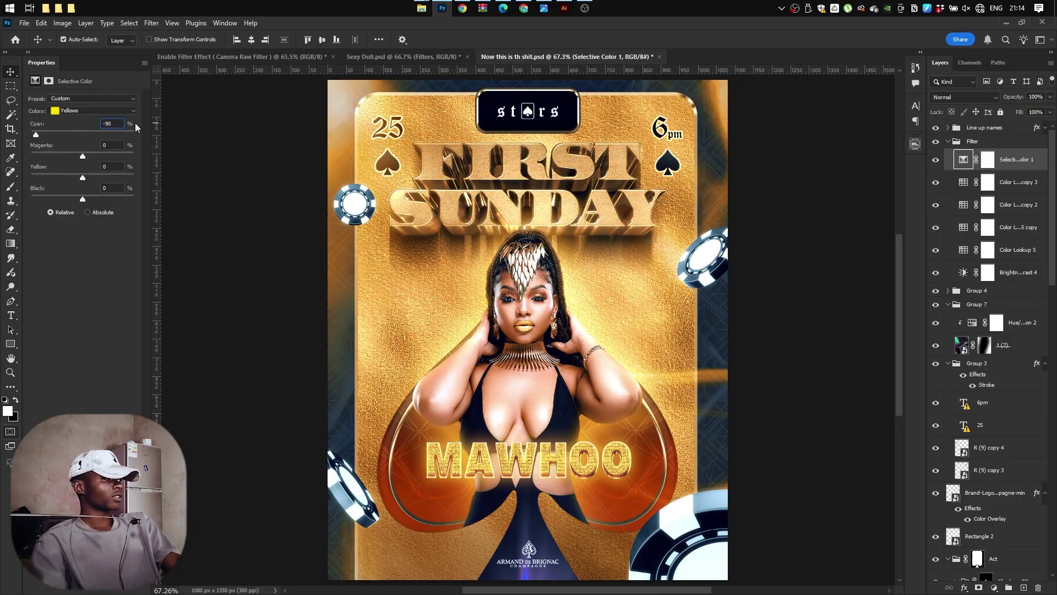
Set the magenta amount of the Yellows to +20%.
{"action": "left_click", "coordinate": [110, 145]}
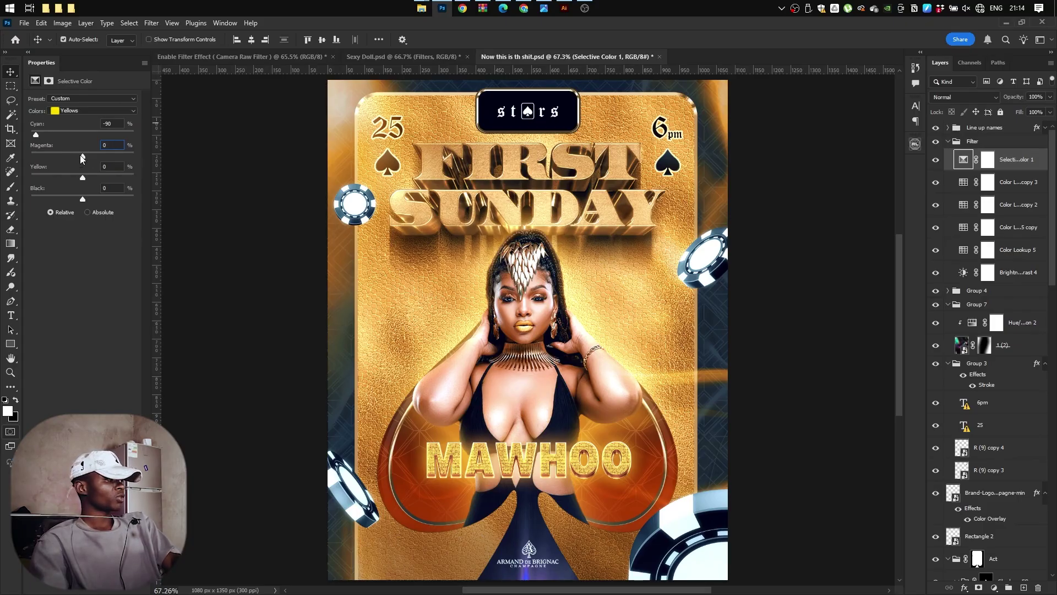
{"action": "left_click_drag", "start_coordinate": [60, 159], "coordinate": [48, 158]}
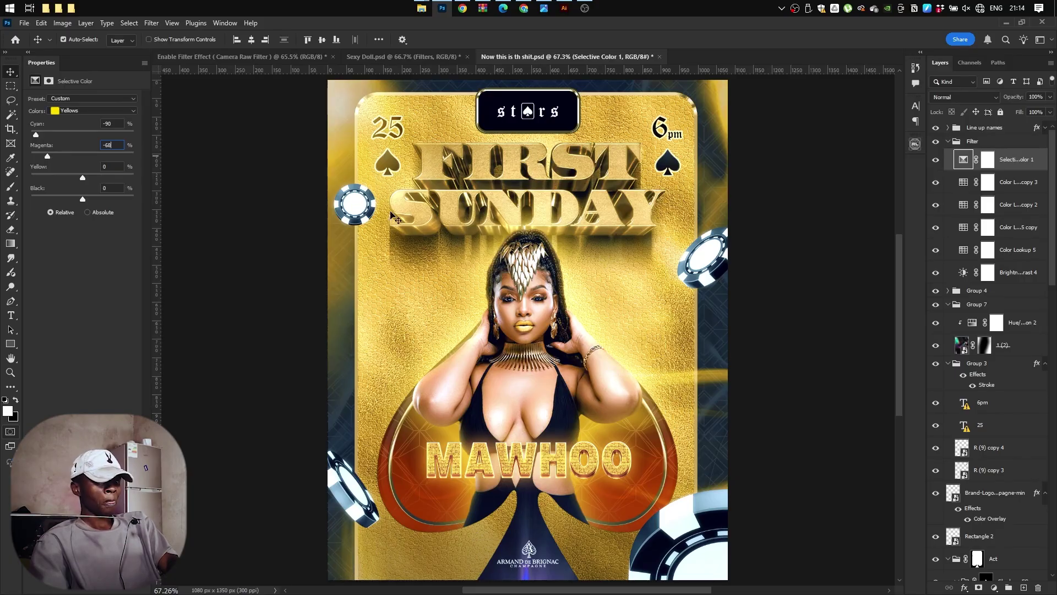
{"action": "key", "text": "BackSpace"}
{"action": "key", "text": "BackSpace"}
{"action": "key", "text": "BackSpace"}
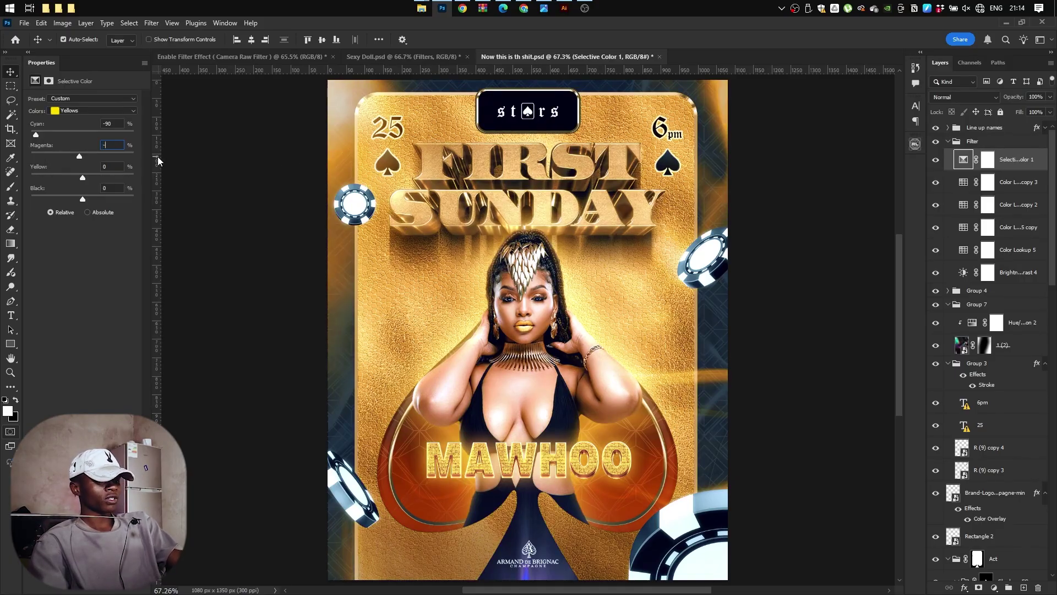
{"action": "type", "text": "+20"}
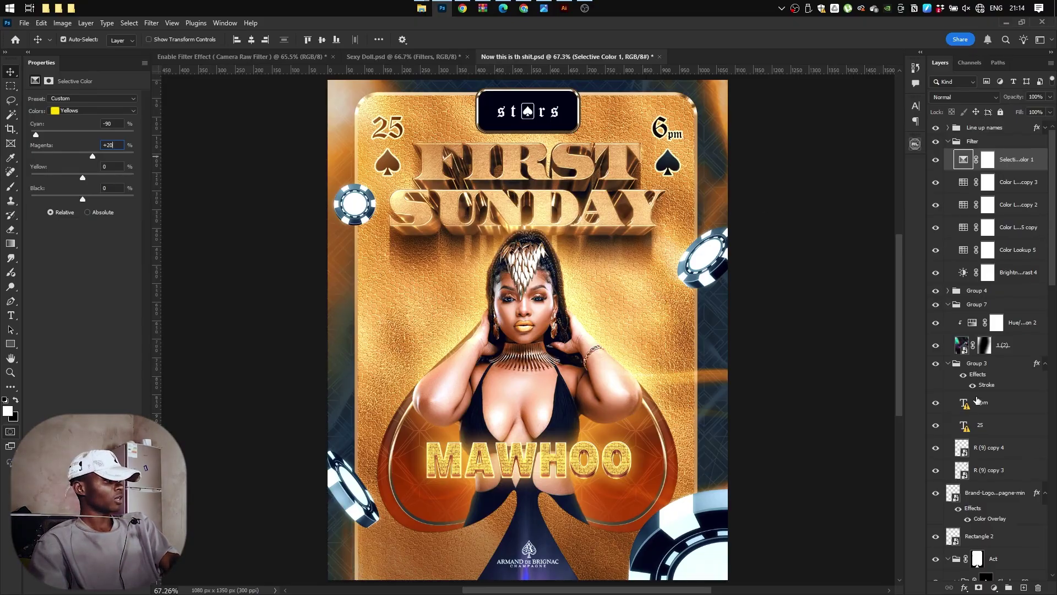
Set the yellow amount of the Yellows to +34% and compare the poster with the Filter group hidden and shown.
{"action": "left_click", "coordinate": [116, 165]}
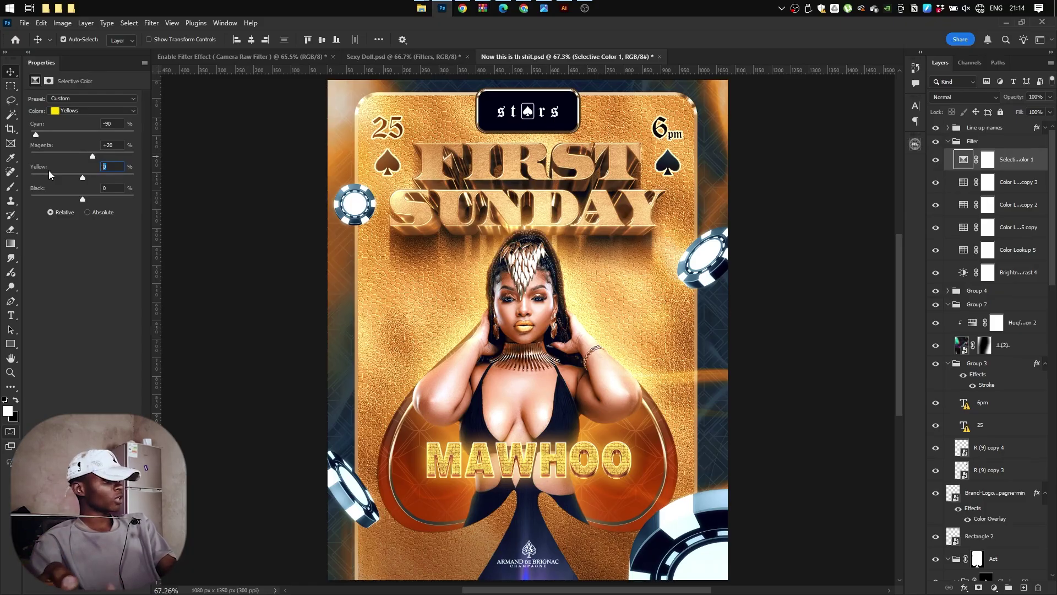
{"action": "type", "text": "34"}
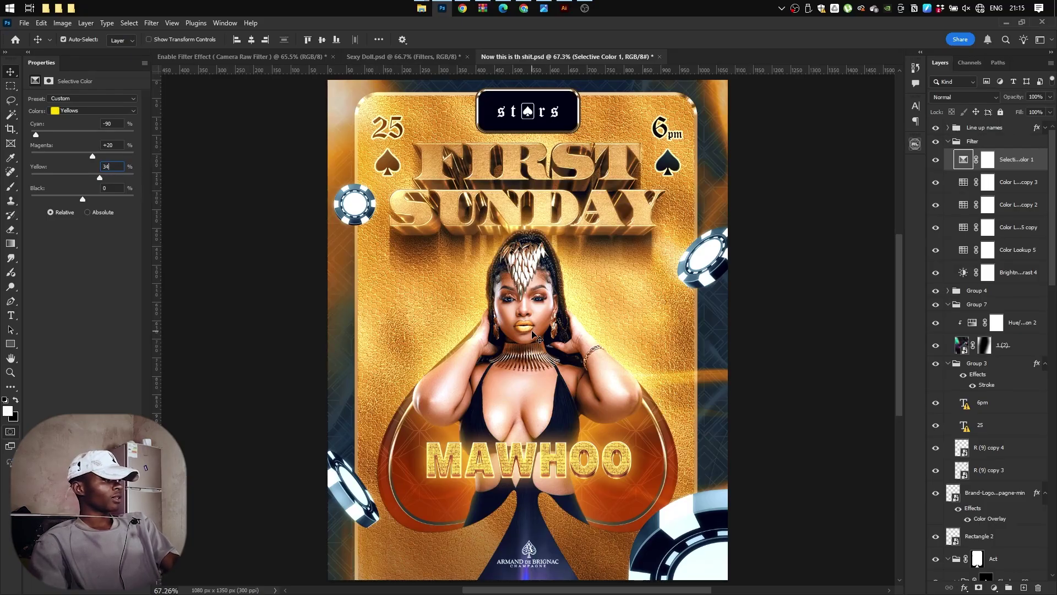
{"action": "key", "text": "Return"}
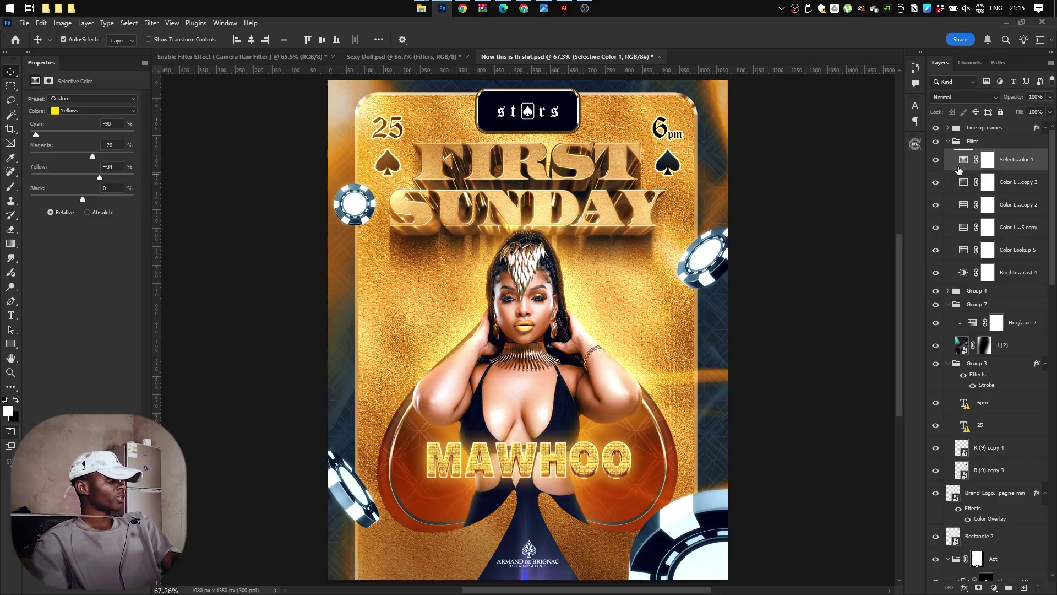
{"action": "left_click", "coordinate": [932, 142]}
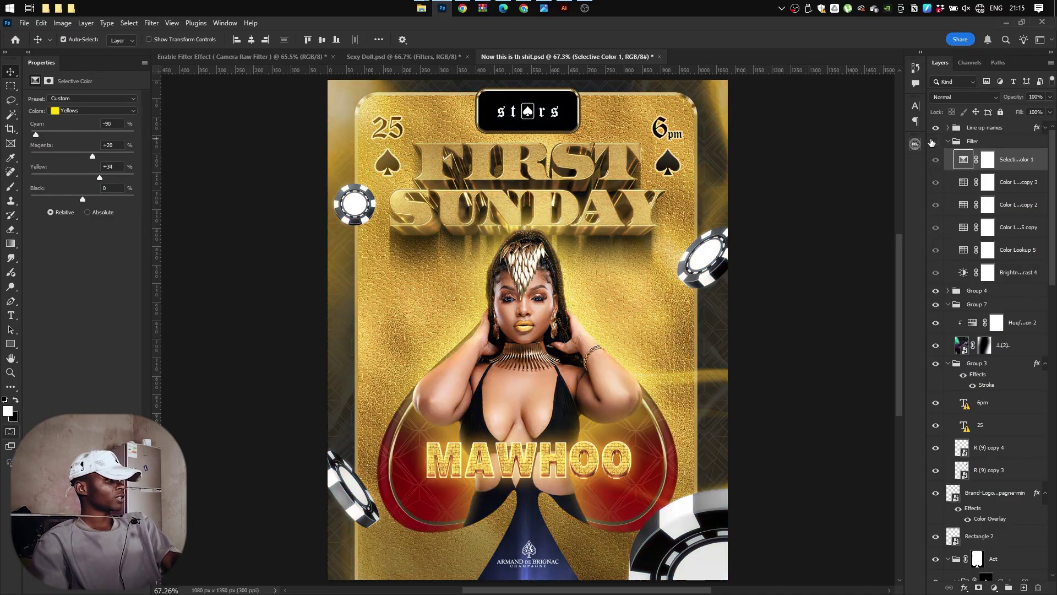
{"action": "left_click", "coordinate": [936, 143]}
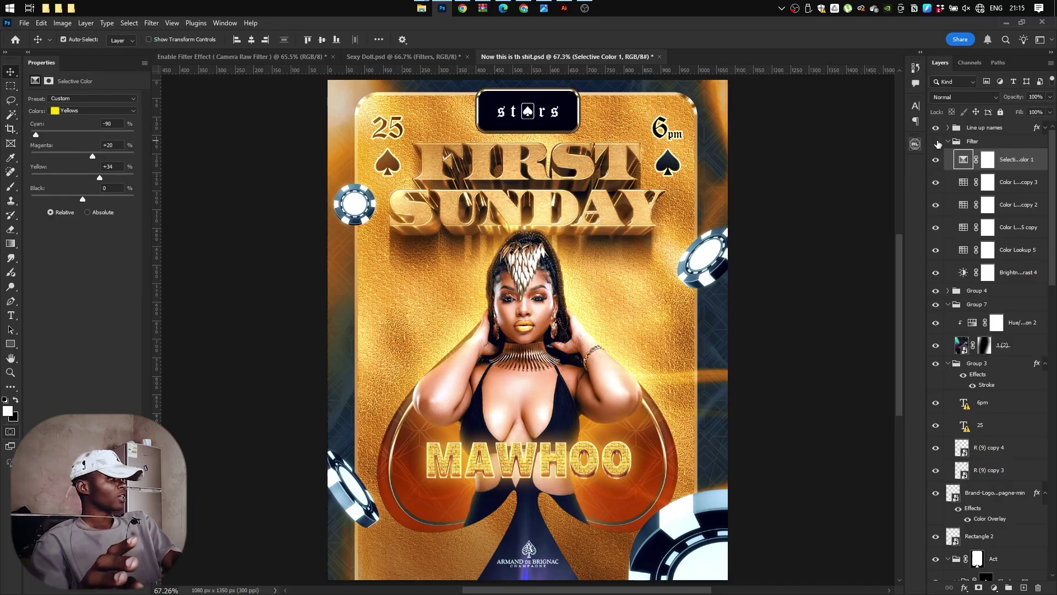
{"action": "left_click", "coordinate": [938, 143]}
{"action": "left_click", "coordinate": [937, 143]}
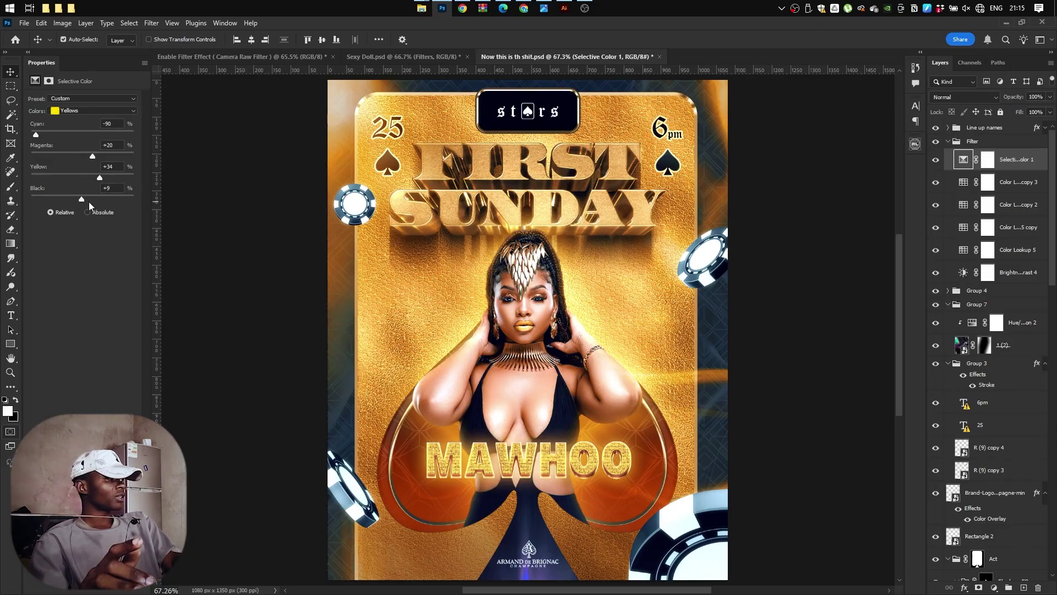
Try lighter and darker black amounts for the Yellows, and set black to +40%.
{"action": "left_click_drag", "start_coordinate": [81, 199], "coordinate": [100, 199]}
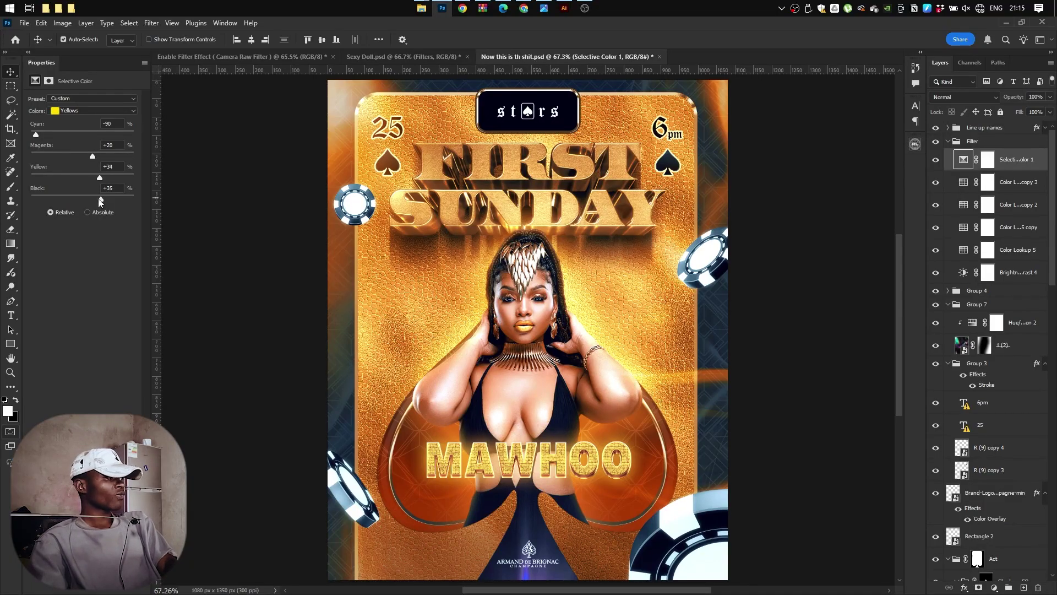
{"action": "left_click_drag", "start_coordinate": [102, 204], "coordinate": [48, 204]}
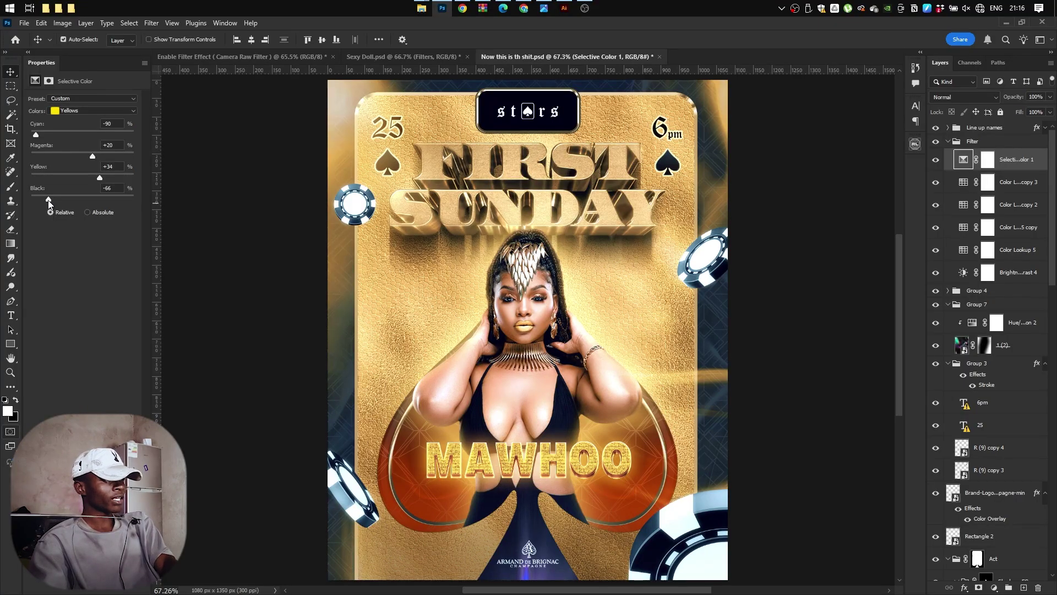
{"action": "left_click_drag", "start_coordinate": [48, 199], "coordinate": [15, 206]}
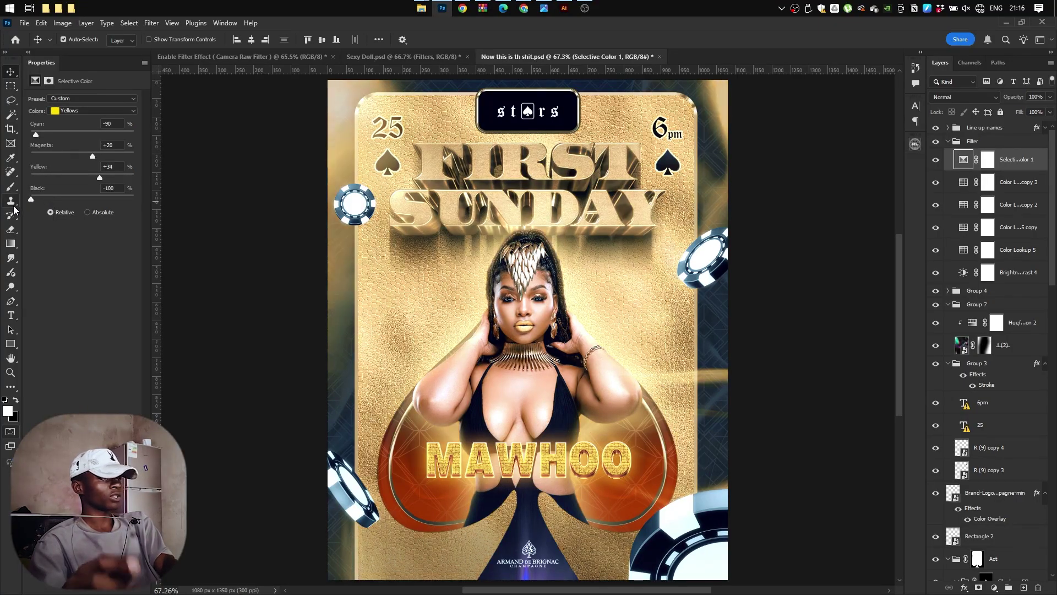
{"action": "left_click", "coordinate": [99, 198]}
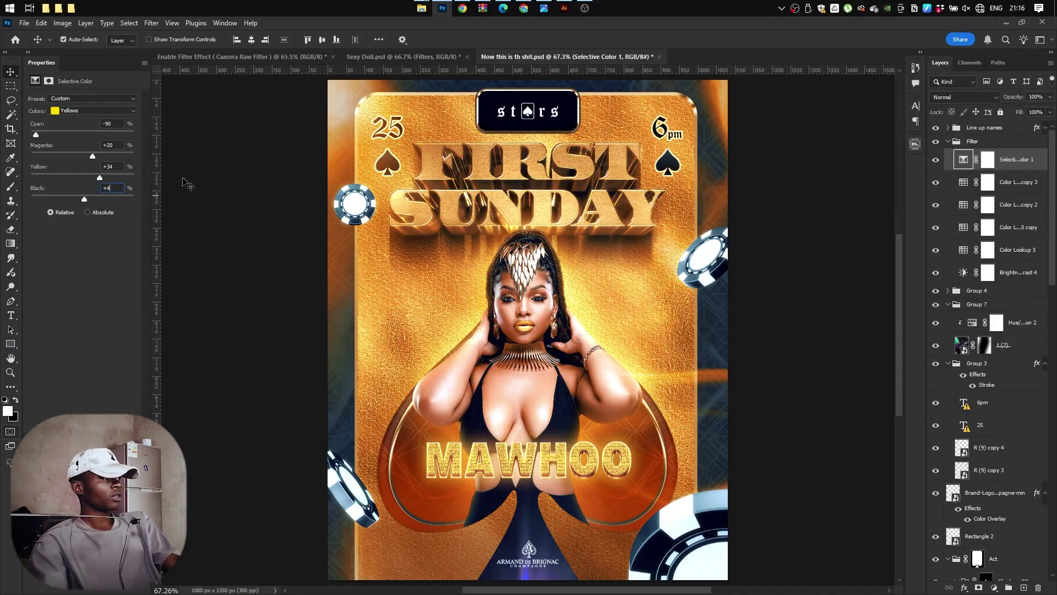
{"action": "type", "text": "0"}
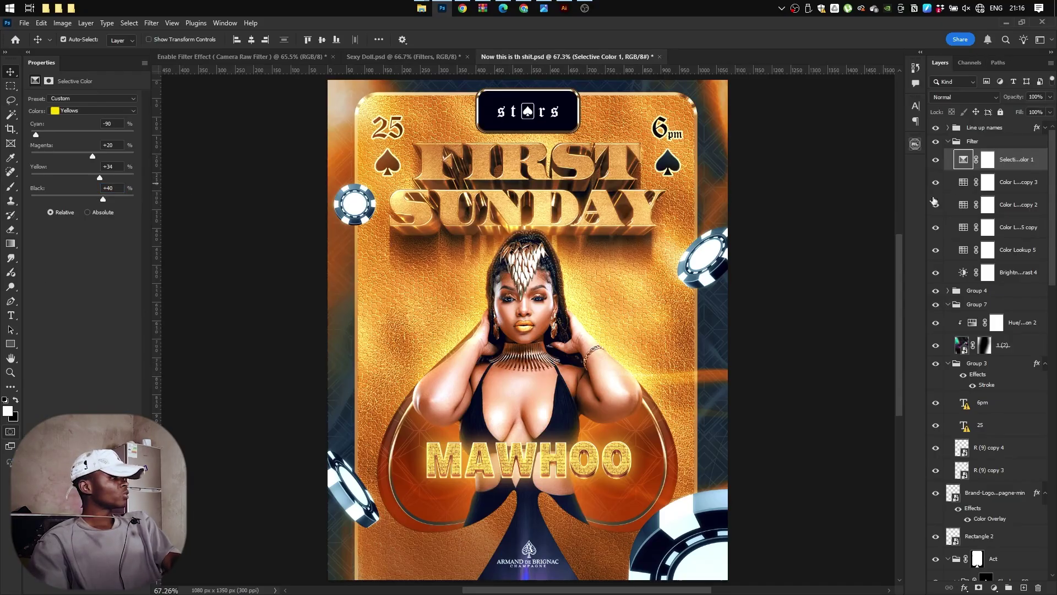
Adjust the Neutrals in the Selective Color adjustment to cyan +20%, magenta +3%, yellow -4% and black +3%.
{"action": "left_click", "coordinate": [126, 113]}
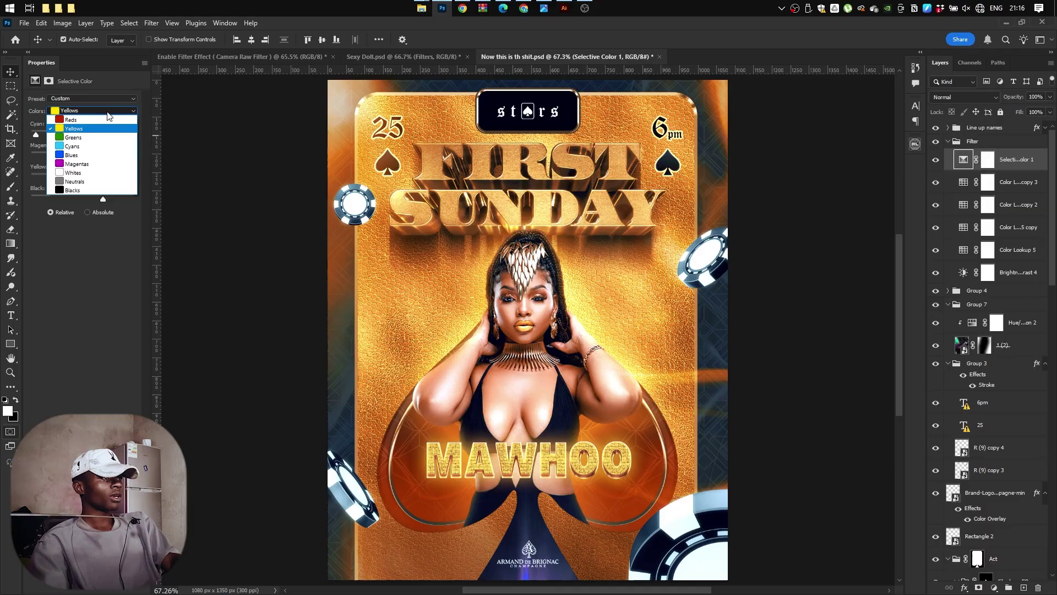
{"action": "left_click", "coordinate": [106, 182]}
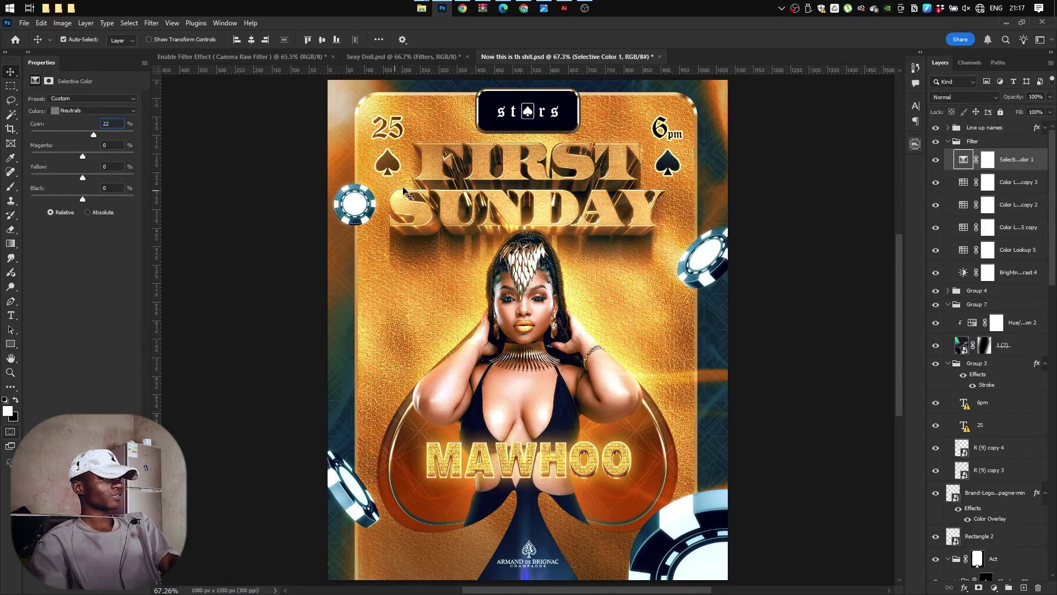
{"action": "key", "text": "BackSpace"}
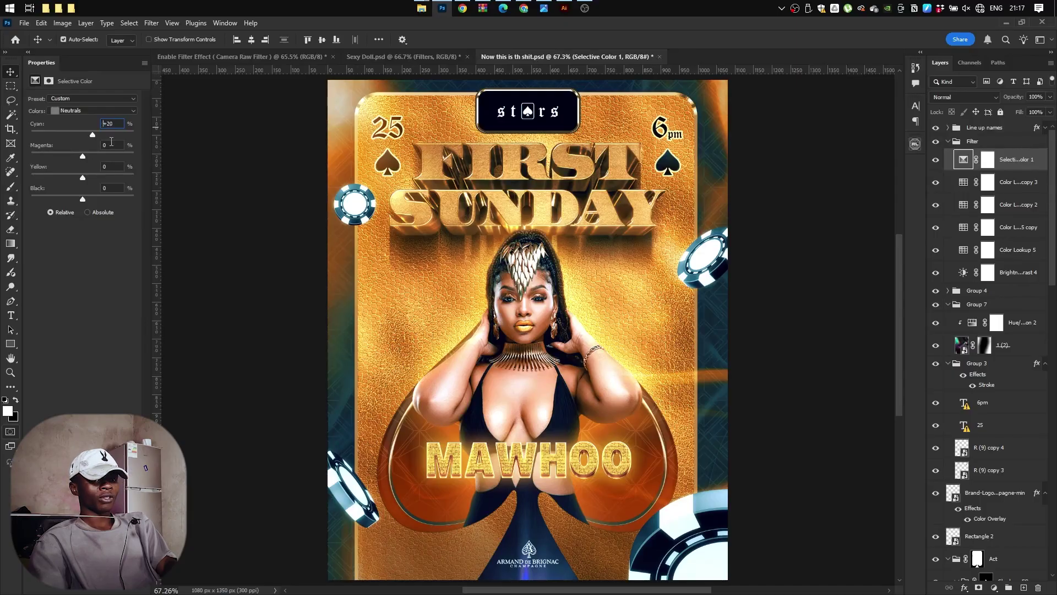
{"action": "left_click", "coordinate": [110, 144]}
{"action": "type", "text": "3"}
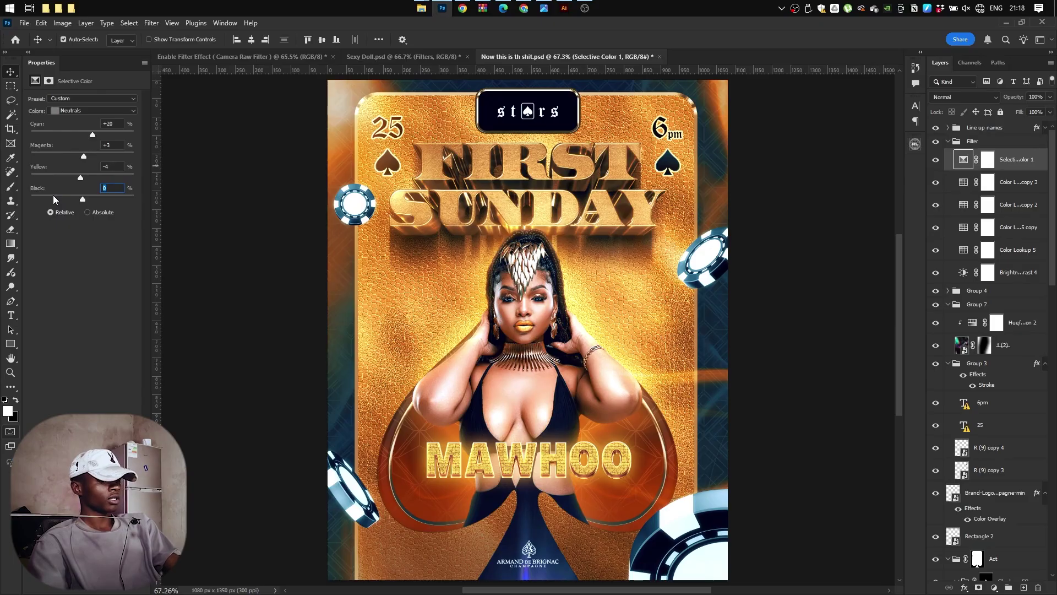
{"action": "type", "text": "3"}
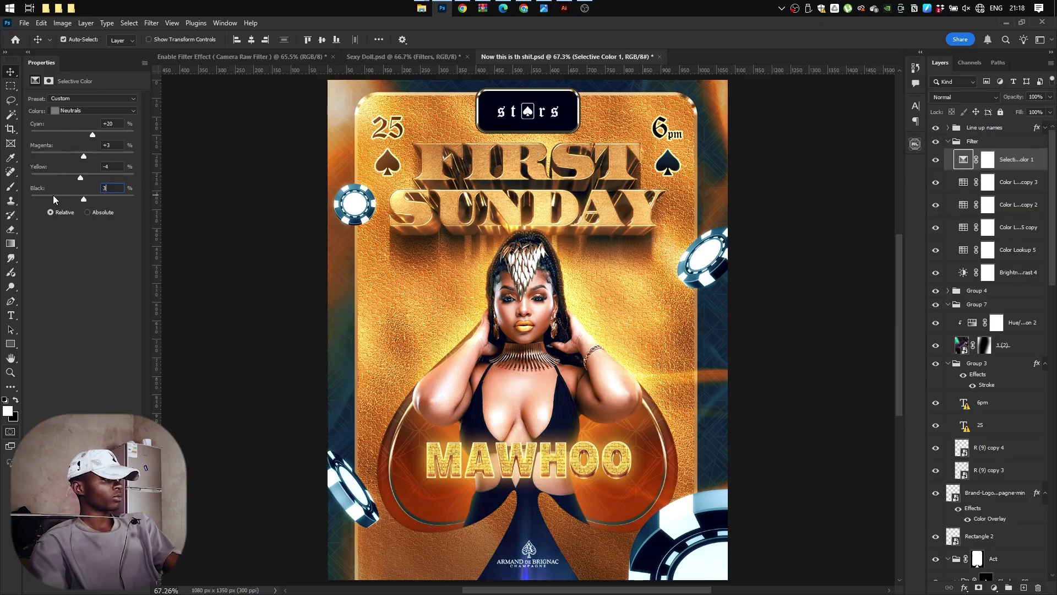
{"action": "key", "text": "Return"}
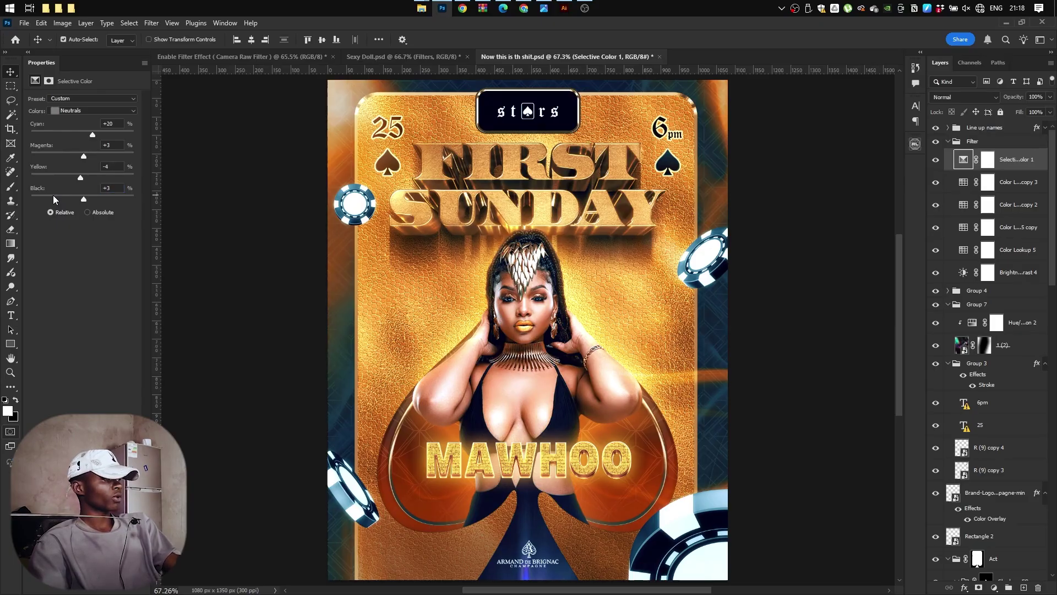
Compare the poster with and without the whole Filter group, and with and without the Selective Color layer alone.
{"action": "left_click", "coordinate": [936, 144]}
{"action": "left_click", "coordinate": [936, 144]}
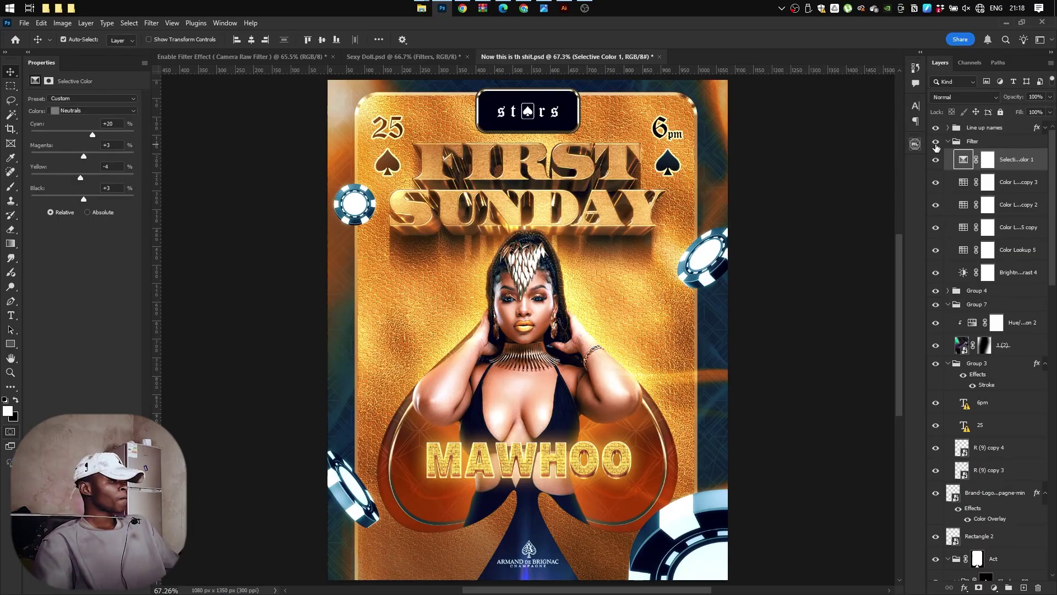
{"action": "left_click", "coordinate": [936, 145]}
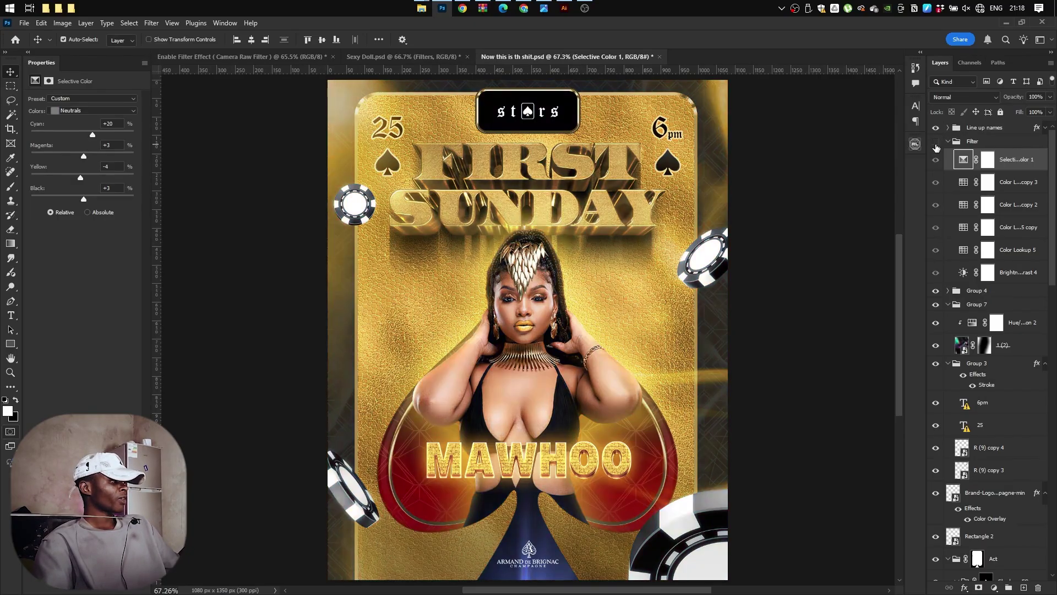
{"action": "left_click", "coordinate": [935, 144]}
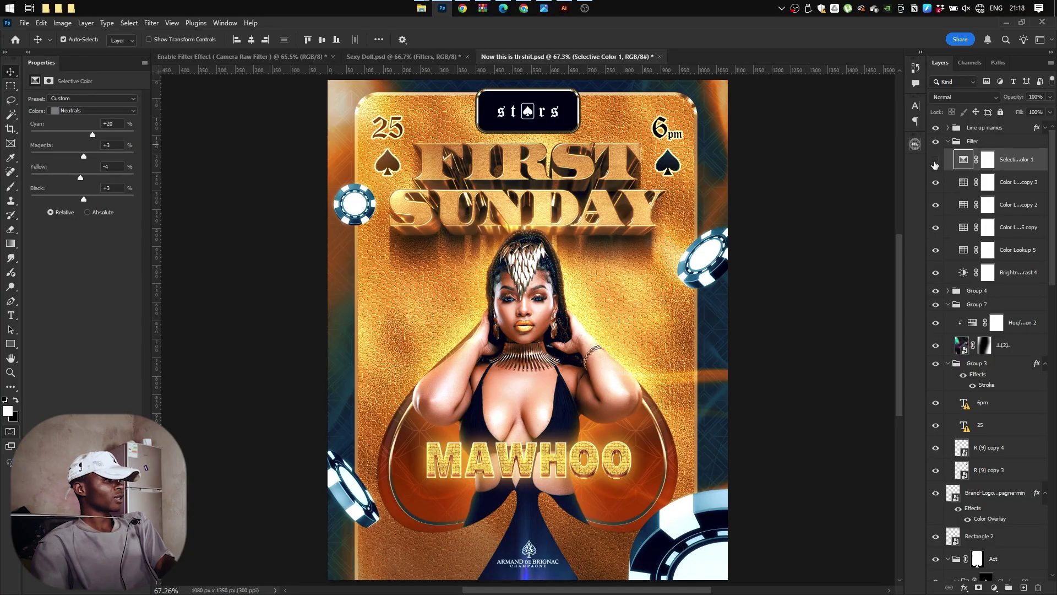
{"action": "left_click", "coordinate": [935, 161]}
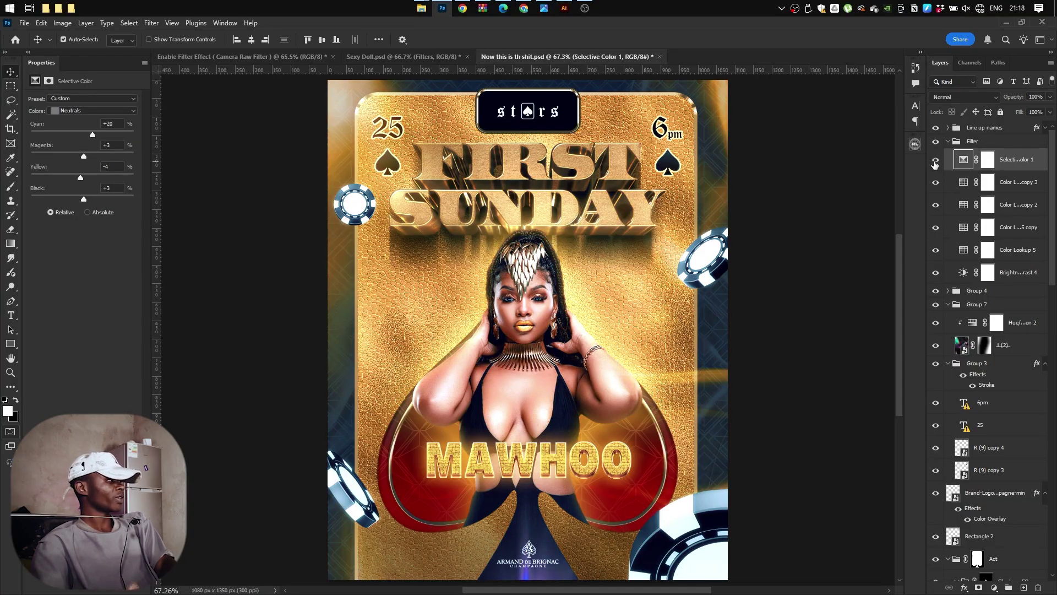
{"action": "left_click", "coordinate": [934, 161]}
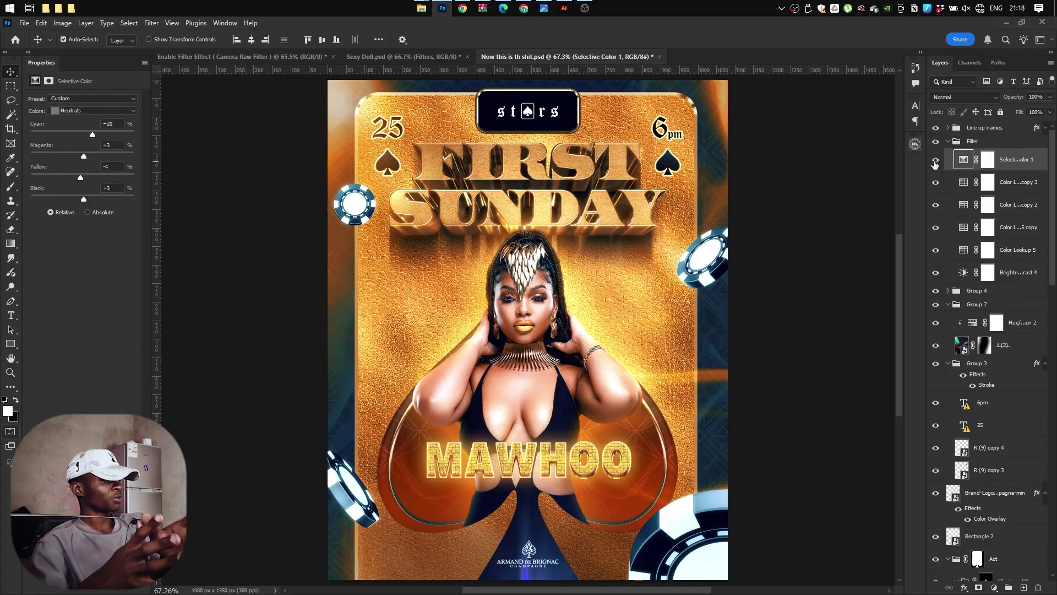